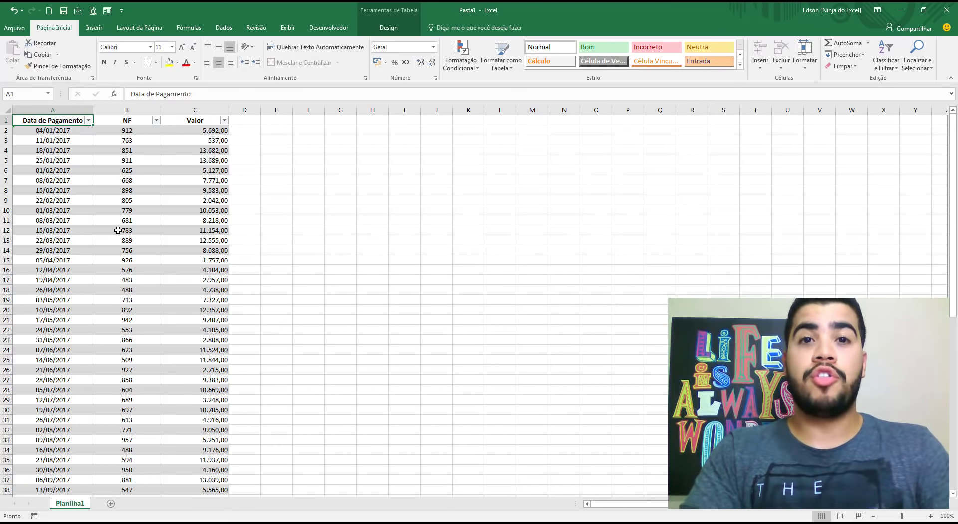
Filter the Planilha3 pivot table to August 2017 (total 39574) using the Data de Pagamento timeline.
left_click(235, 190)
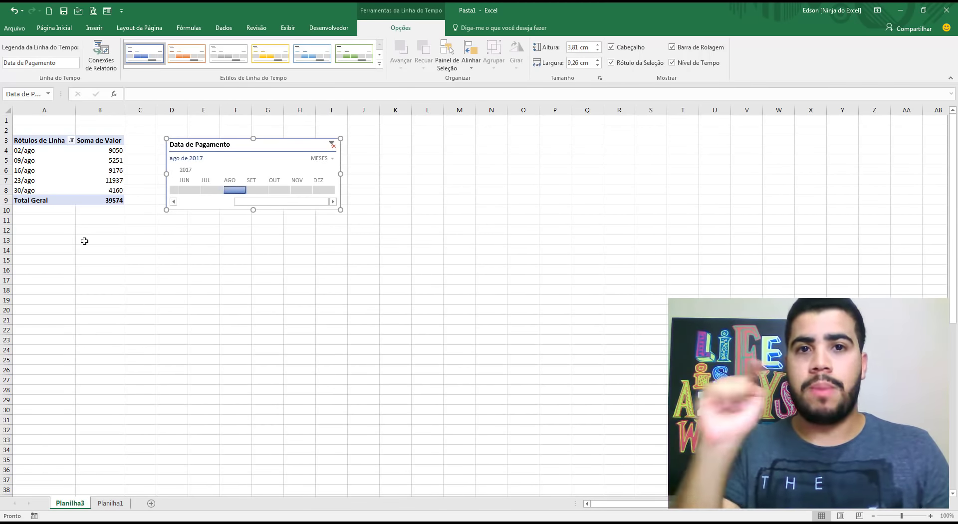
Filter the timeline to October, then November, then stretch it back to cover September–November 2017.
left_click(274, 190)
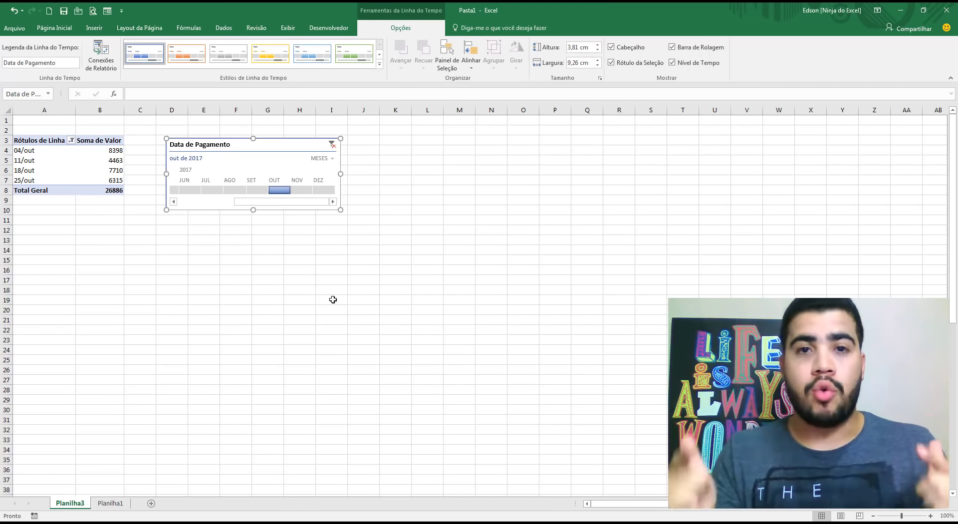
left_click(301, 190)
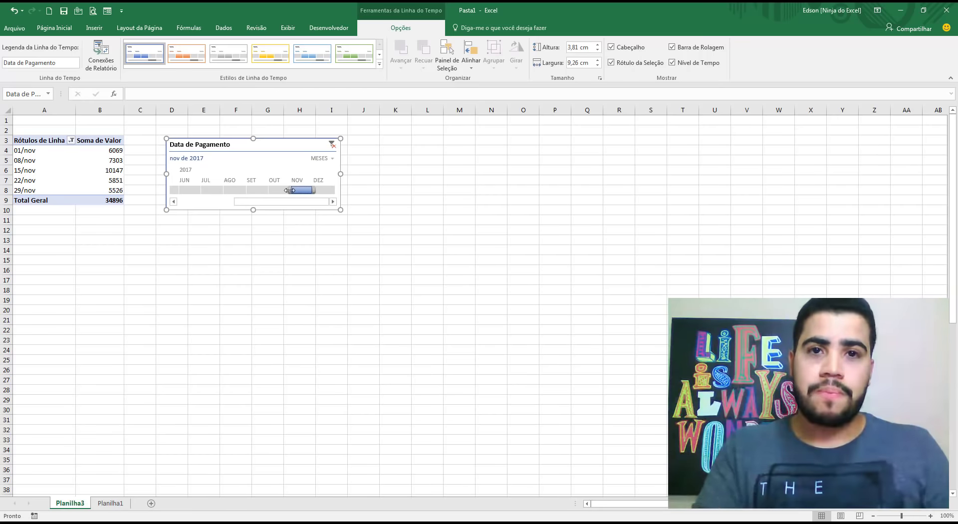
left_click_drag(301, 190, 249, 190)
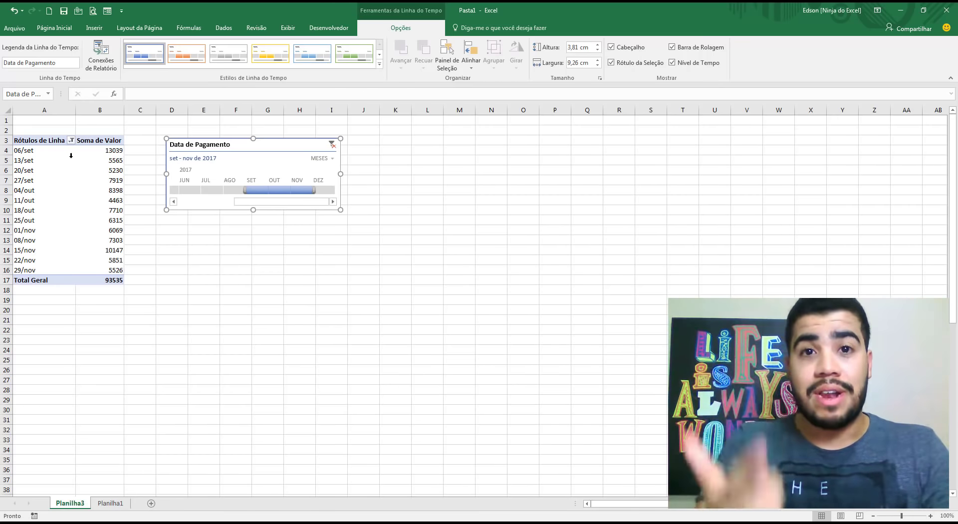
left_click(329, 159)
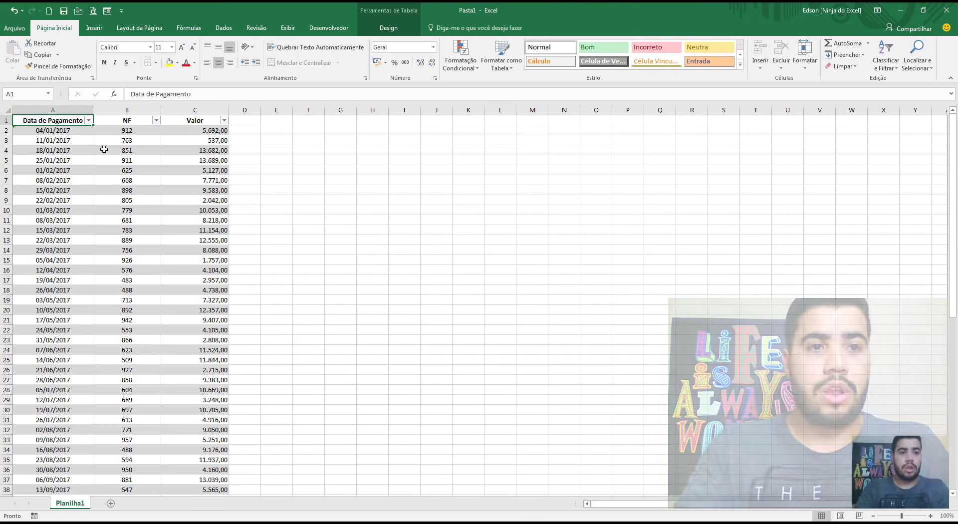
Inspect the payment table's headers, first values and the weekly date formulas in column A.
left_click(52, 116)
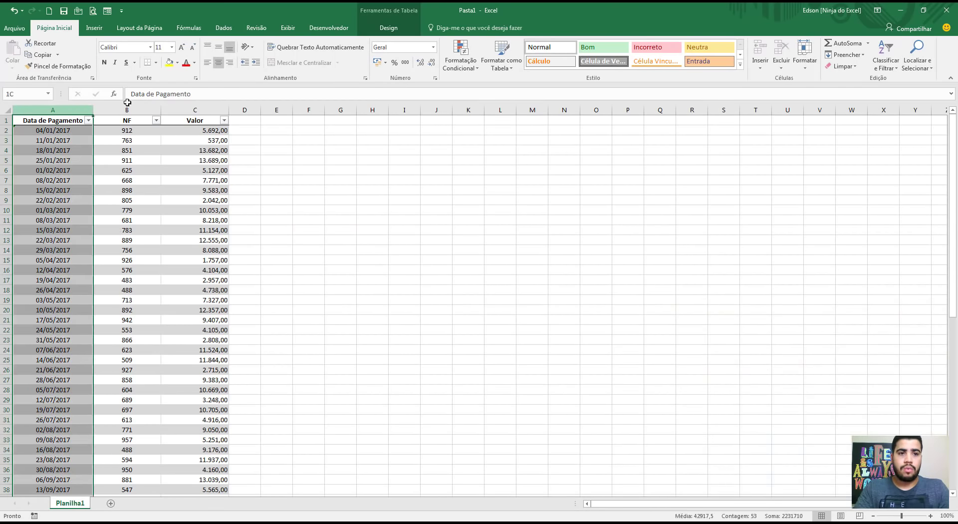
left_click_drag(127, 102, 194, 102)
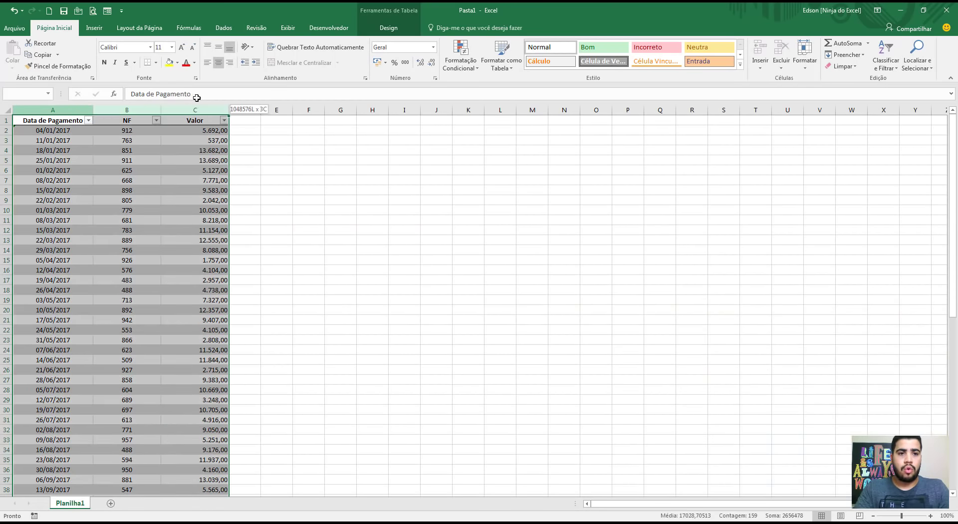
left_click(42, 121)
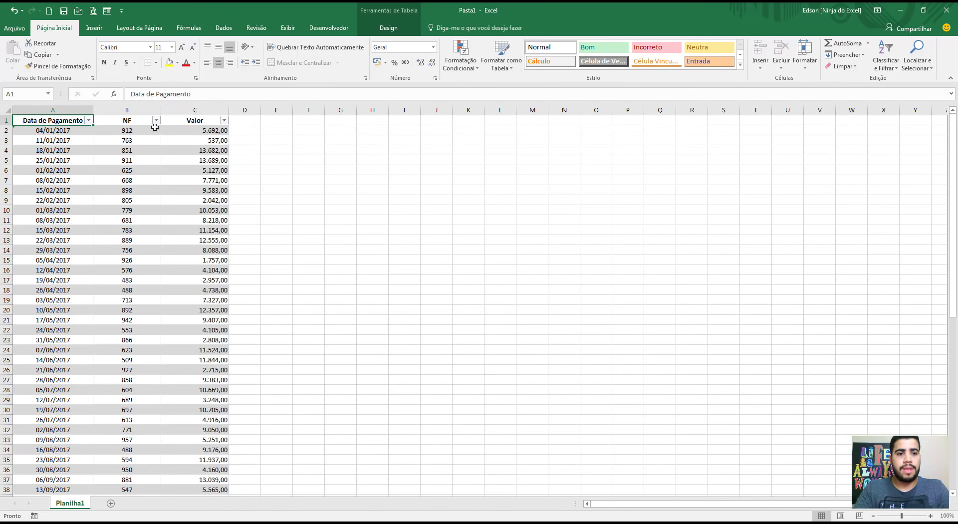
left_click(133, 122)
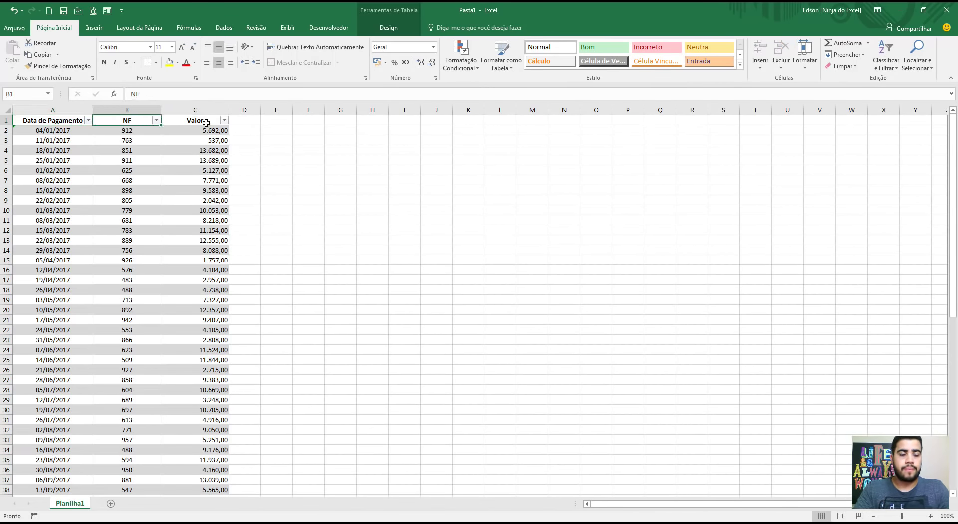
left_click(190, 130)
left_click(75, 131)
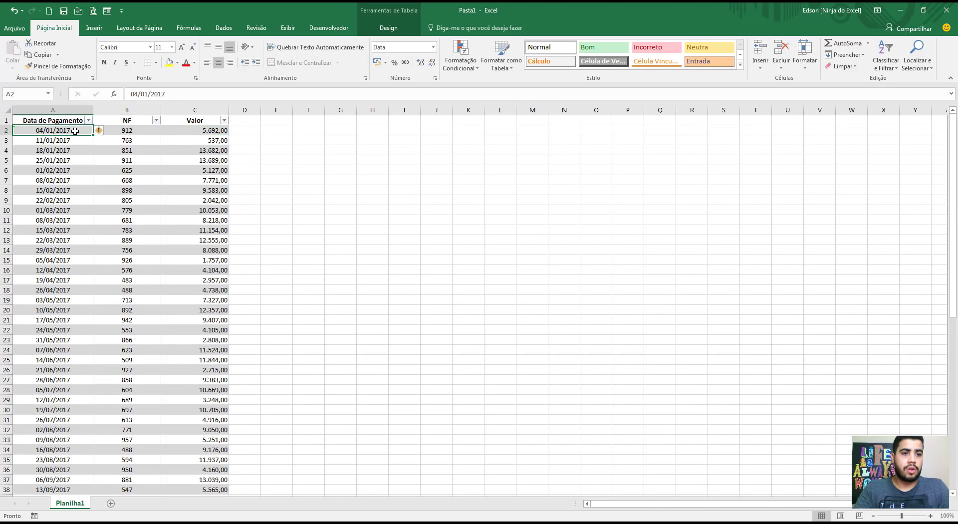
left_click(120, 213)
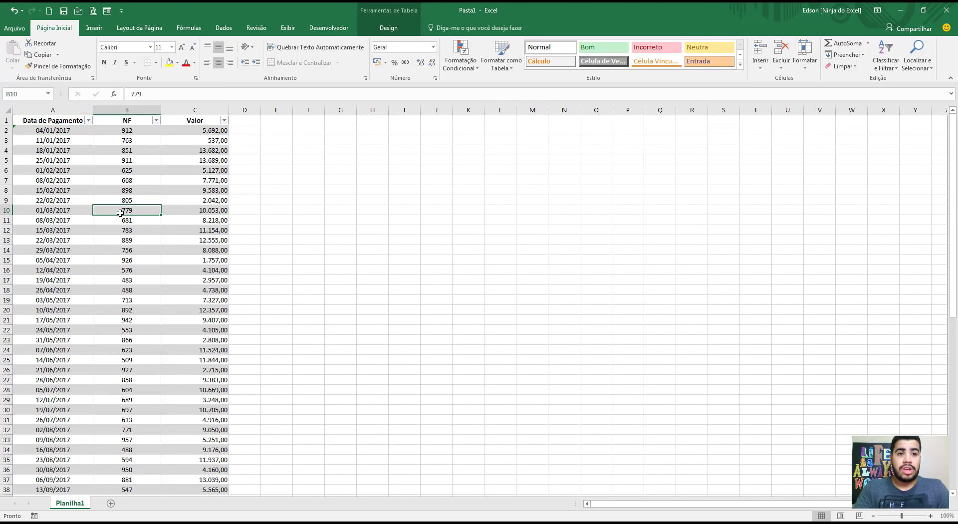
left_click(60, 121)
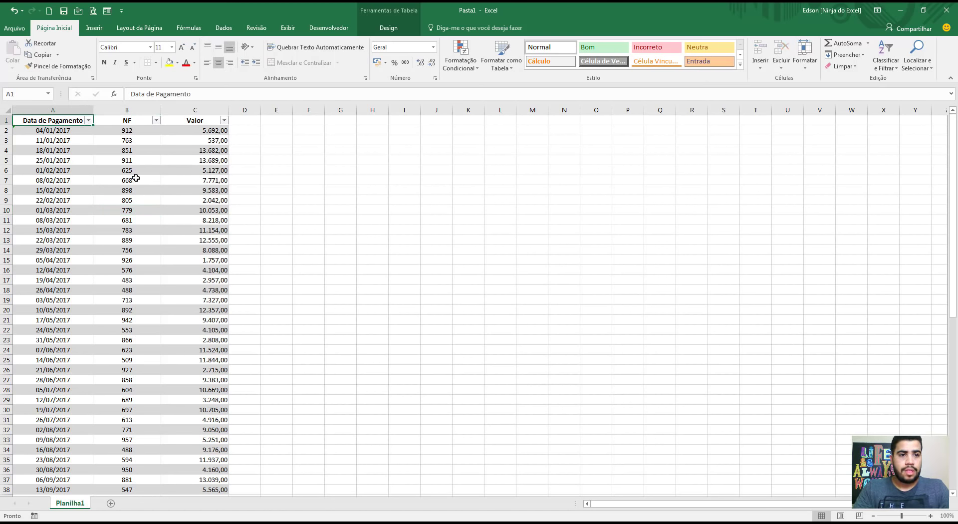
left_click(90, 171)
left_click(90, 227)
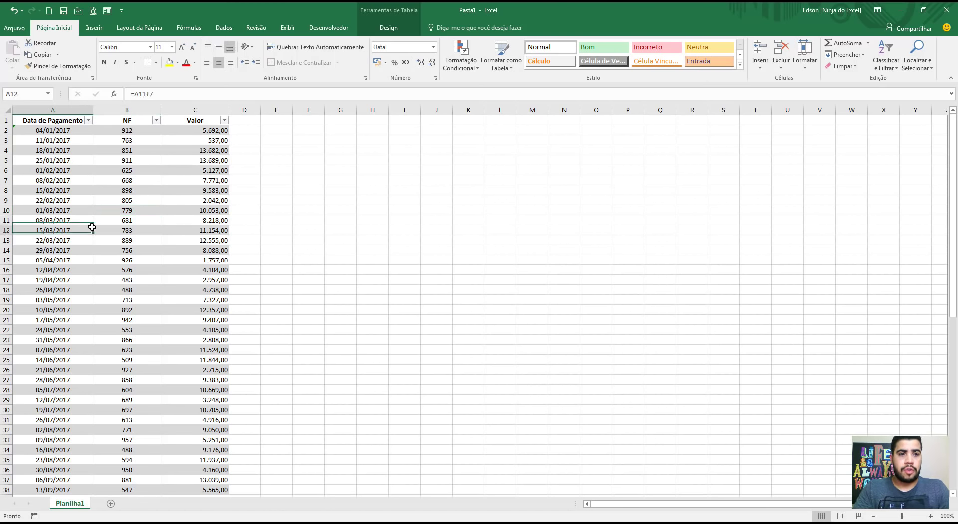
Open and close the Formatar como Tabela gallery twice without applying a style, then go to Inserir.
left_click(507, 66)
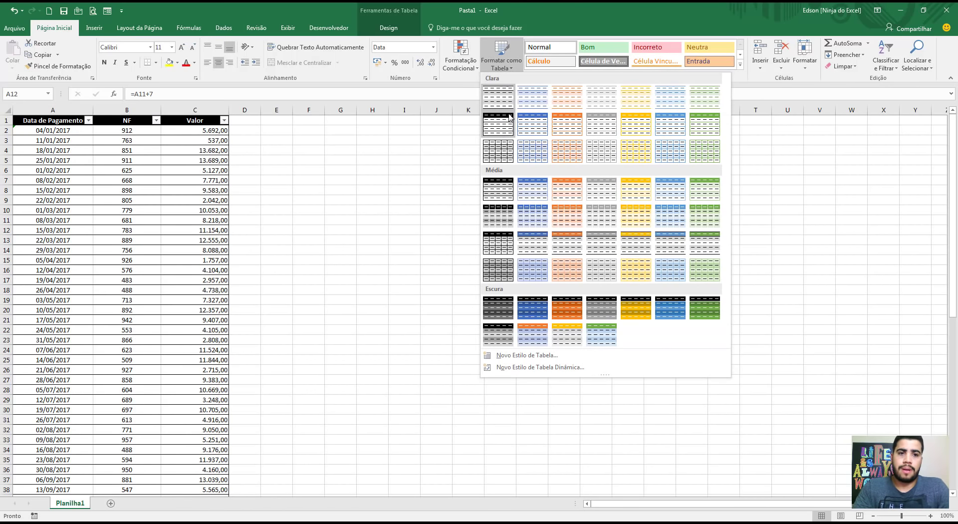
left_click(49, 120)
left_click(49, 119)
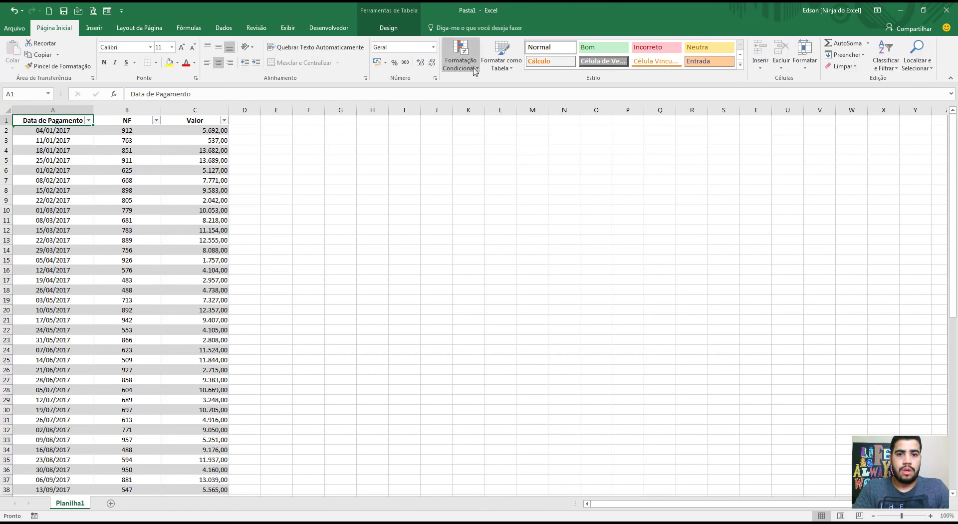
left_click(501, 65)
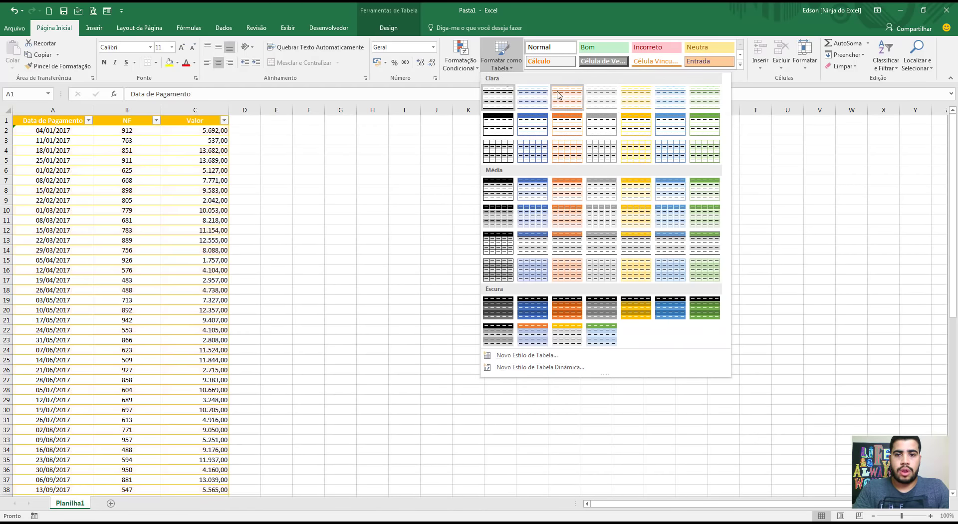
left_click(501, 55)
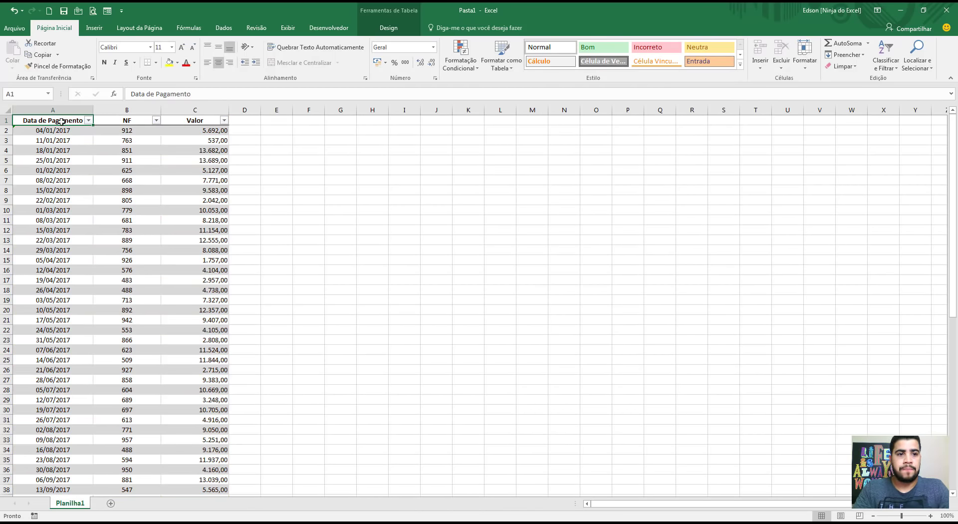
left_click(70, 158)
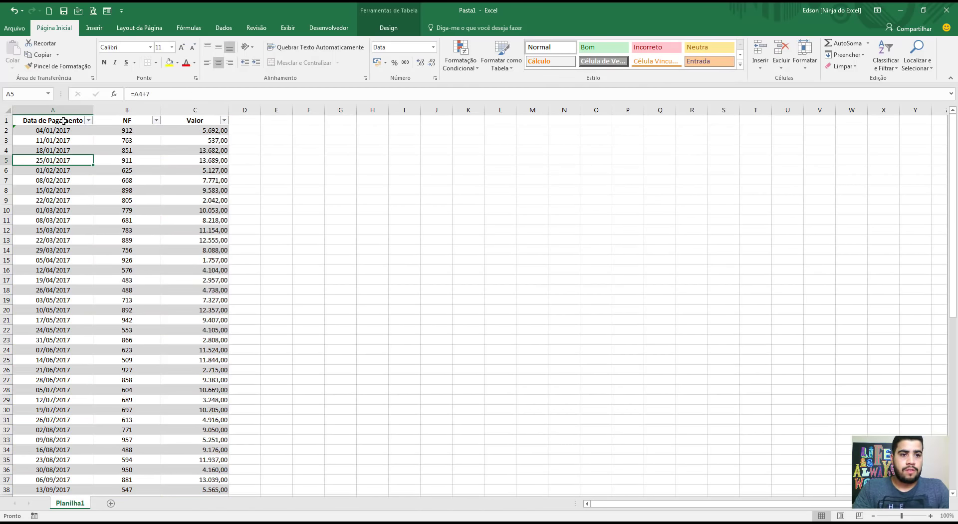
left_click(65, 122)
left_click(95, 29)
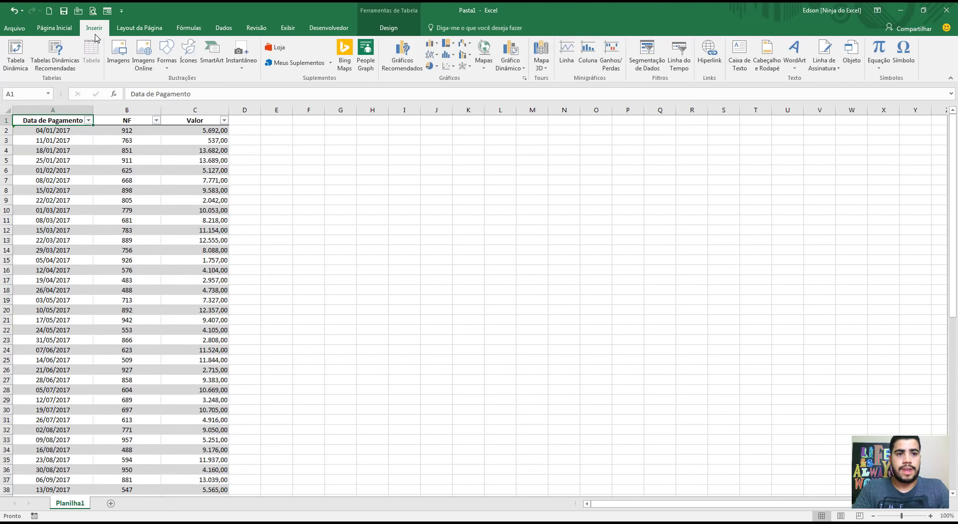
Create a Tabela Dinâmica from Tabela1 on a new sheet, Planilha3, and select the empty pivot.
left_click(15, 52)
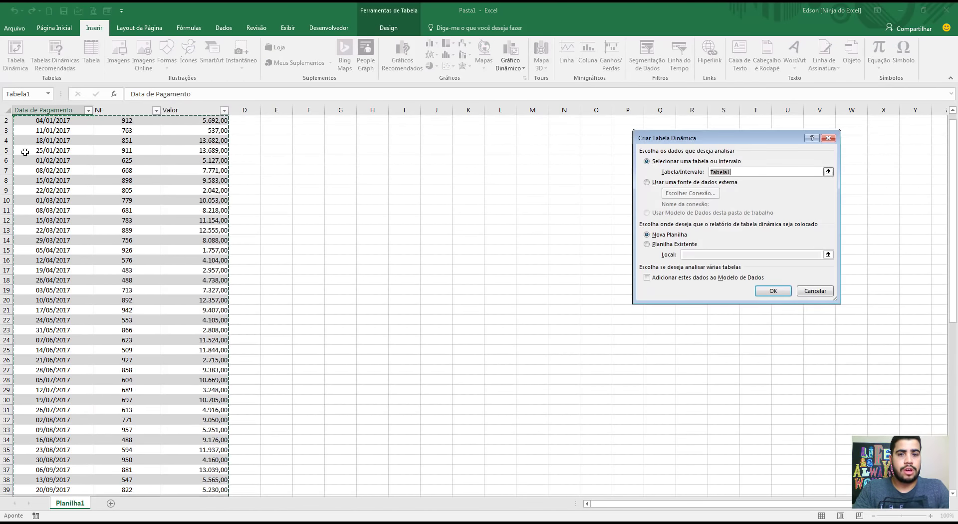
left_click(772, 290)
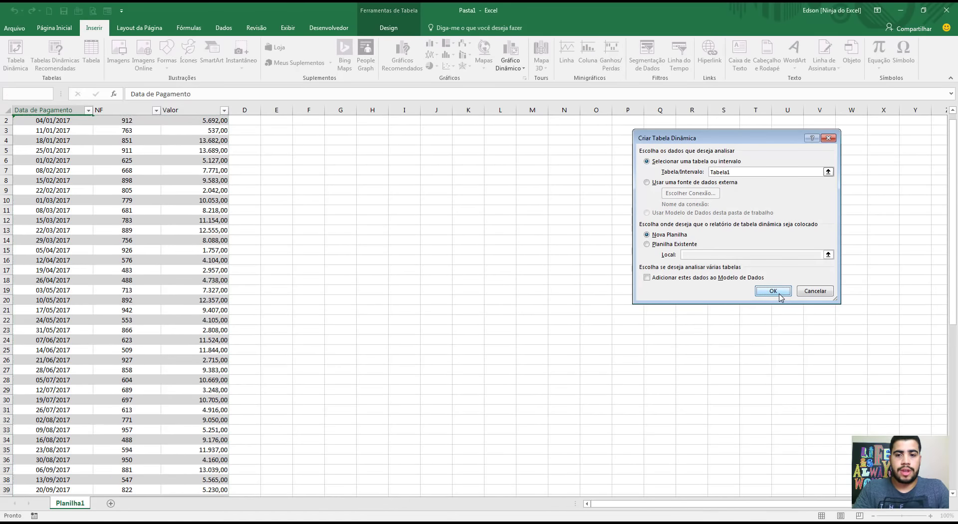
left_click(72, 172)
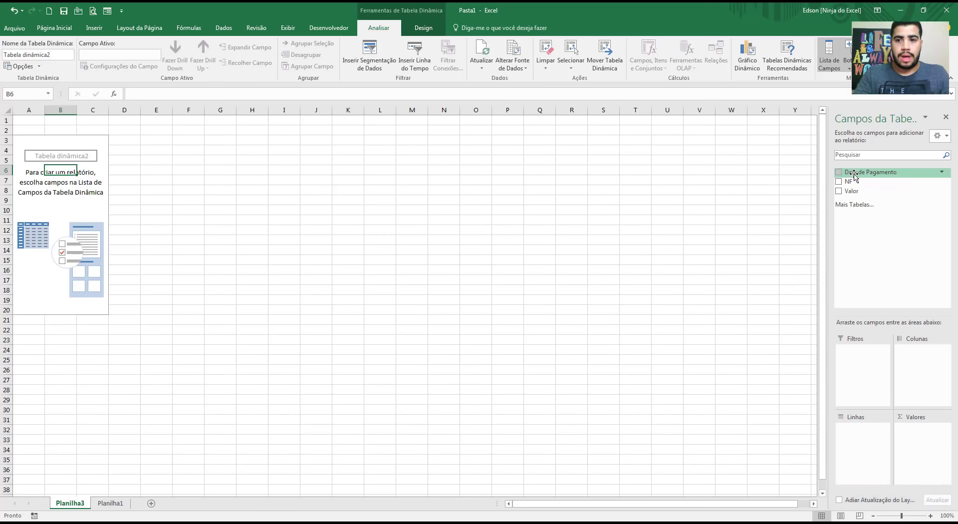
left_click_drag(853, 174, 856, 433)
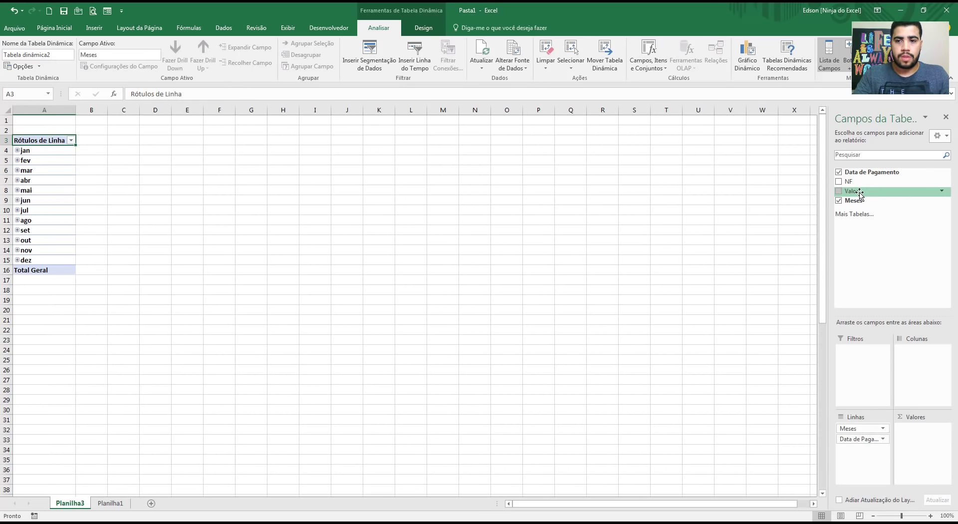
left_click_drag(859, 195, 916, 448)
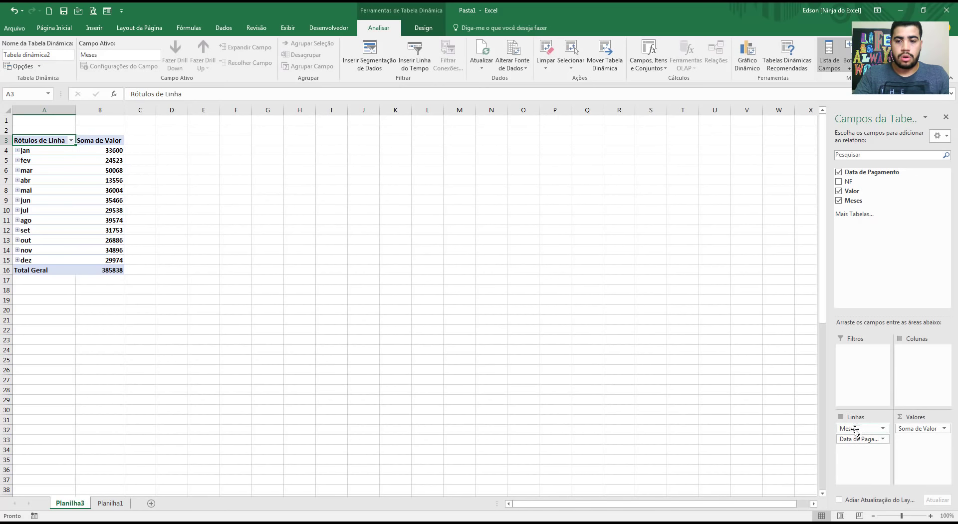
mouse_move(854, 432)
left_mouse_down()
mouse_move(866, 269)
mouse_move(242, 236)
left_mouse_up()
left_click(29, 162)
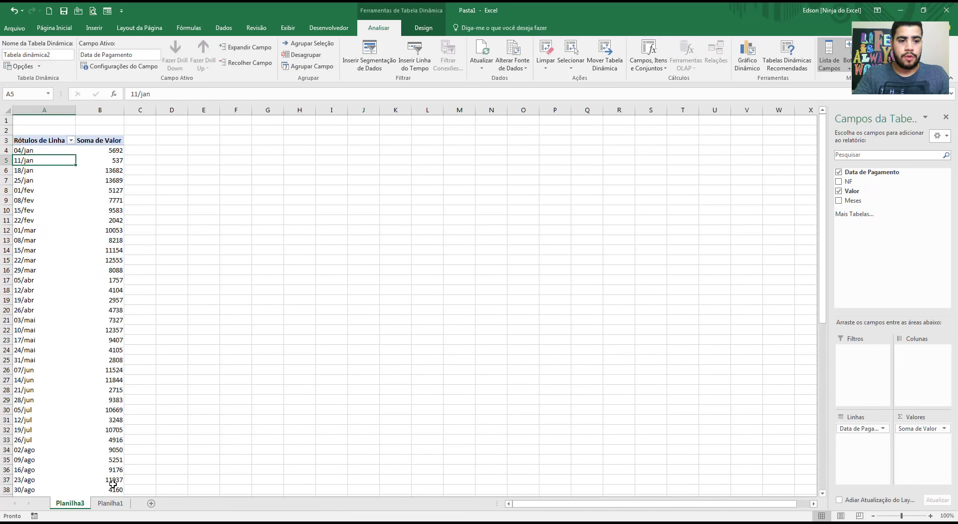
left_click(114, 505)
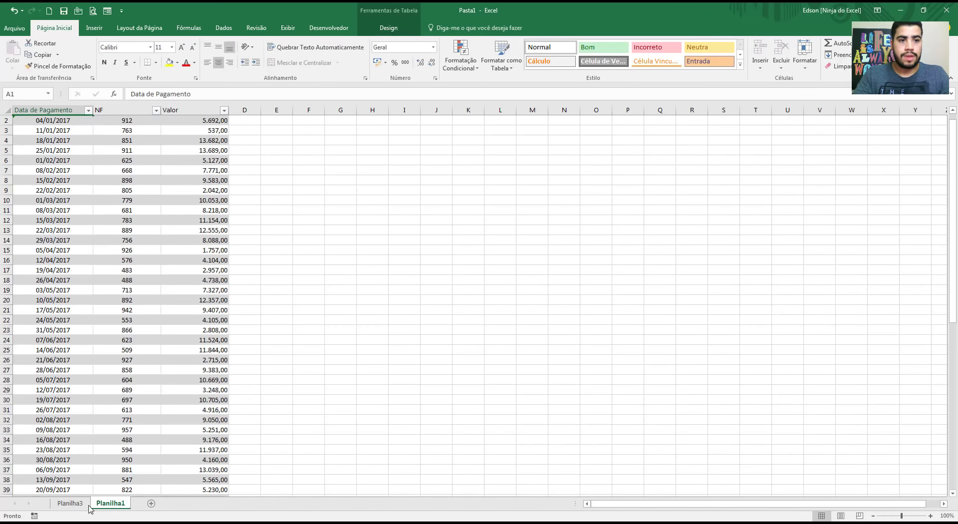
left_click(70, 504)
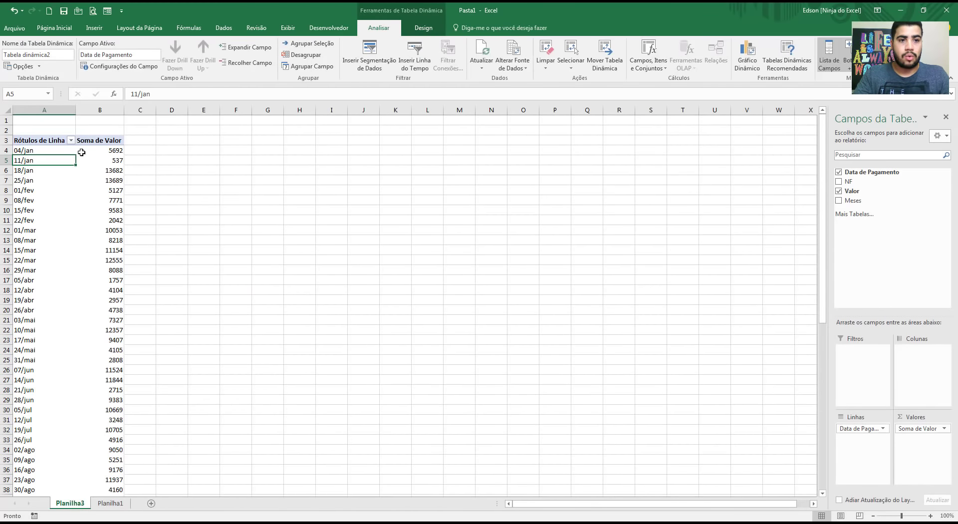
left_click(50, 146)
left_click(43, 150)
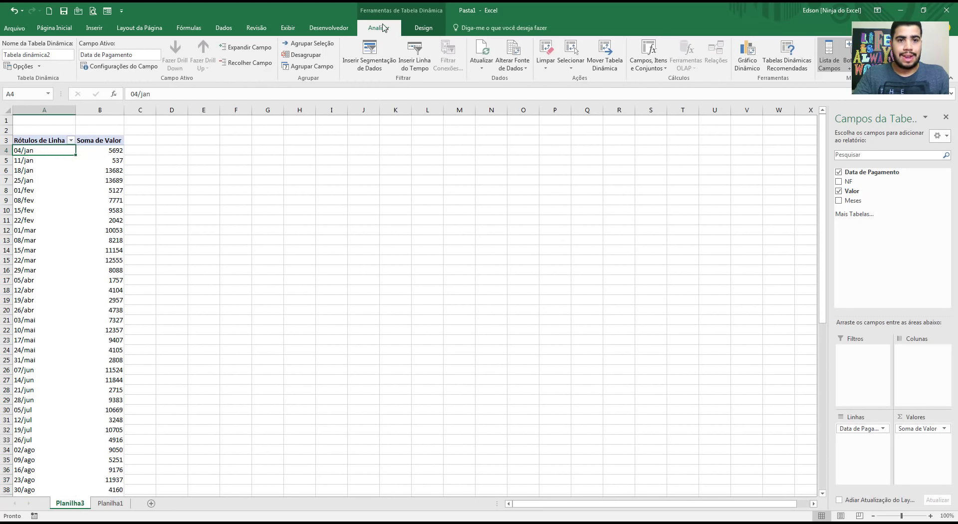
left_click(63, 209)
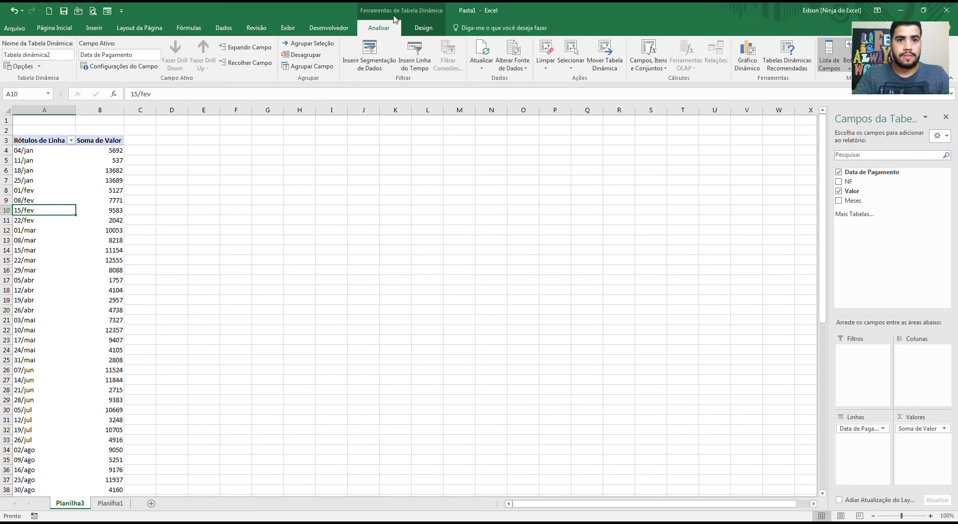
Insert a Data de Pagamento timeline and move it beside the pivot table around column D.
left_click(414, 72)
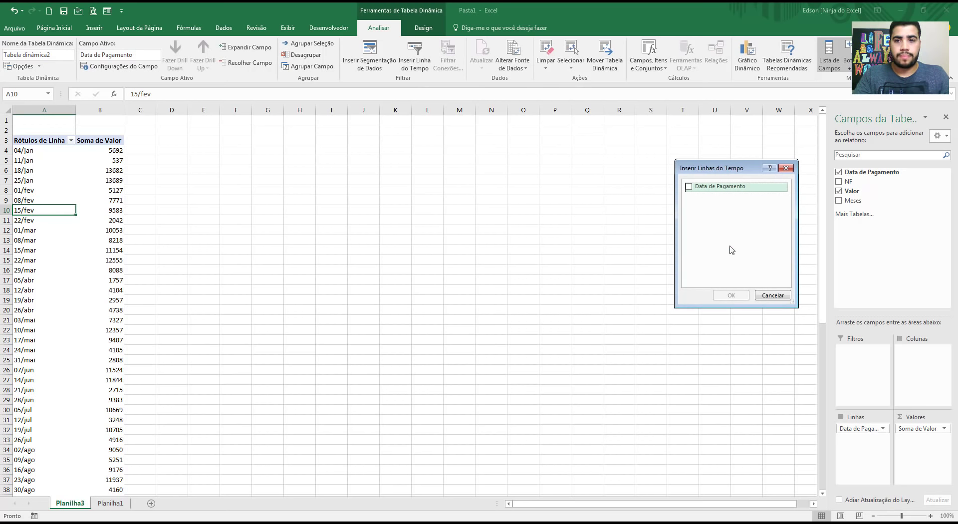
left_click(693, 187)
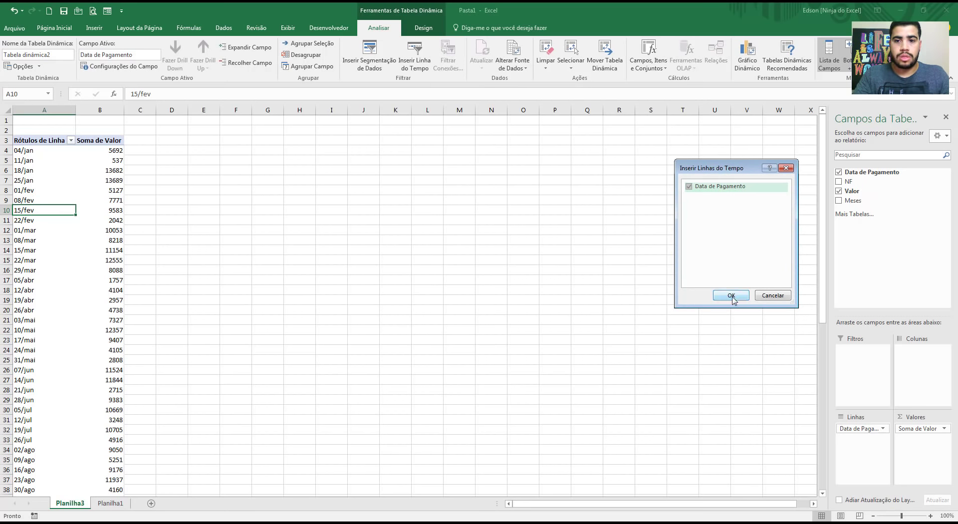
left_click(730, 295)
mouse_move(382, 281)
left_mouse_down()
mouse_move(319, 212)
mouse_move(238, 173)
left_mouse_up()
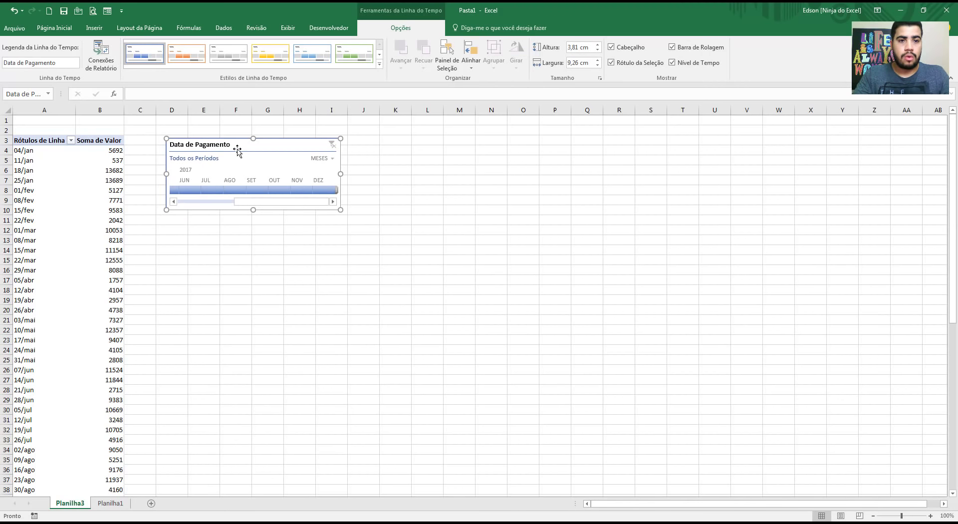
Filter the timeline through August, October and November, then extend it to September–November 2017 (total 93535).
left_click(234, 190)
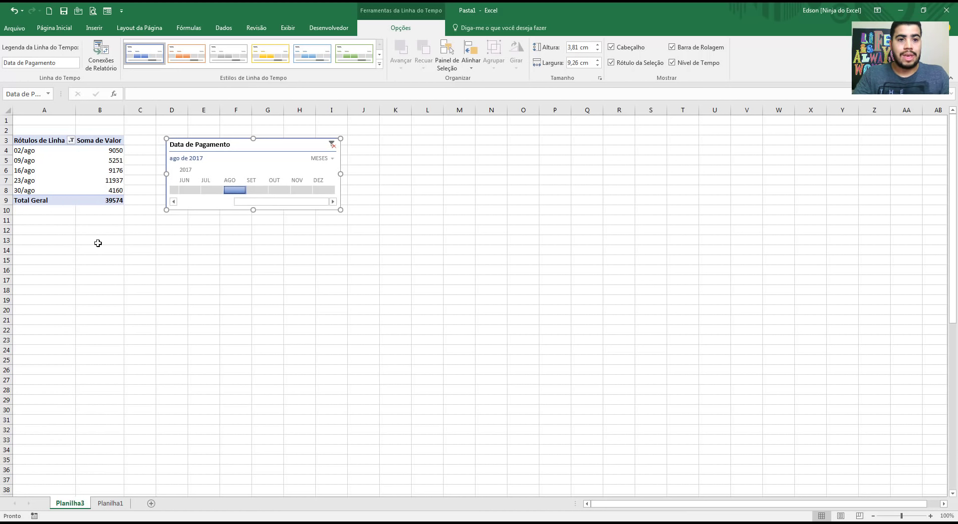
left_click(275, 190)
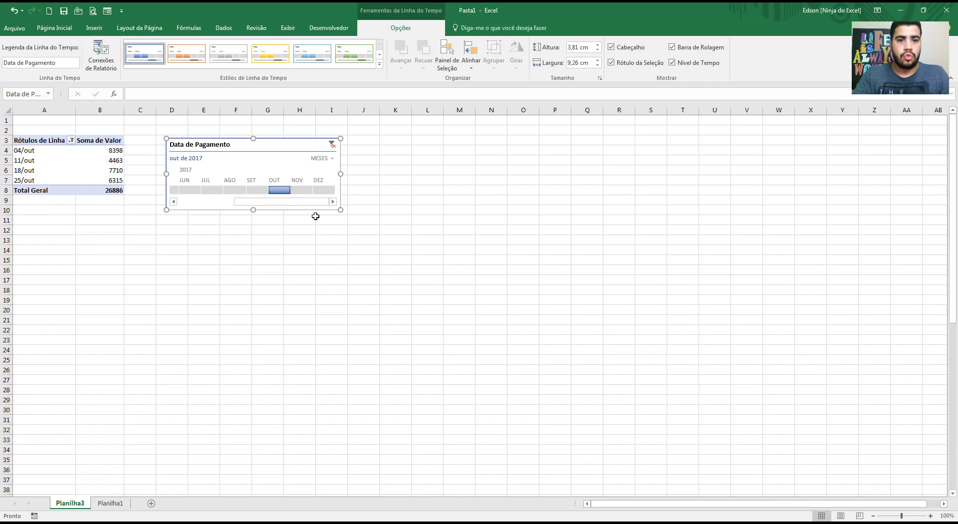
left_click(304, 191)
left_click_drag(293, 190, 253, 192)
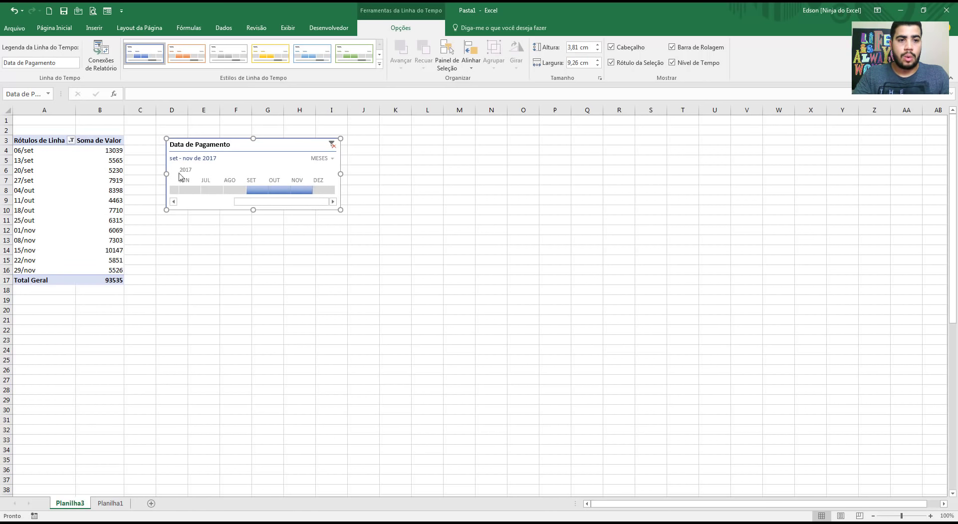
left_click(331, 158)
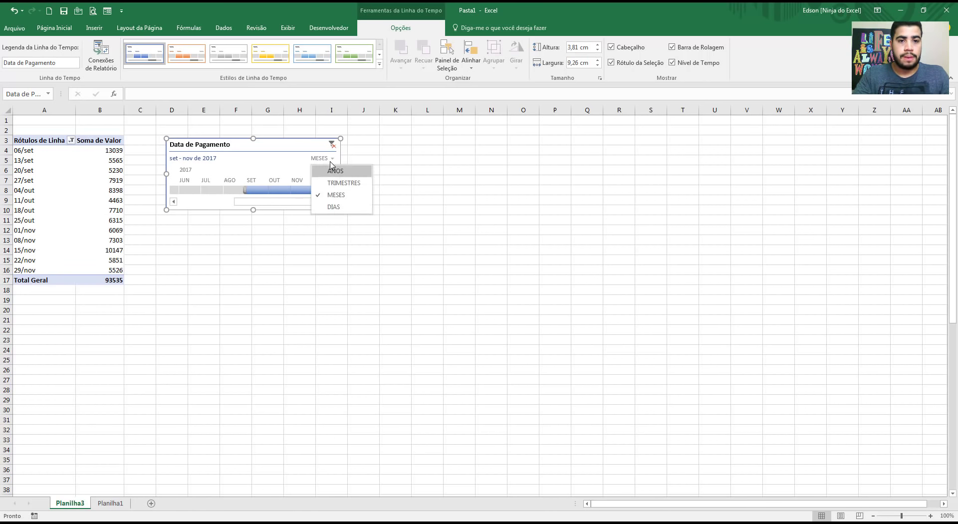
Switch the timeline to DIAS and filter the pivot to 28 August 2017.
left_click(334, 207)
left_click(236, 190)
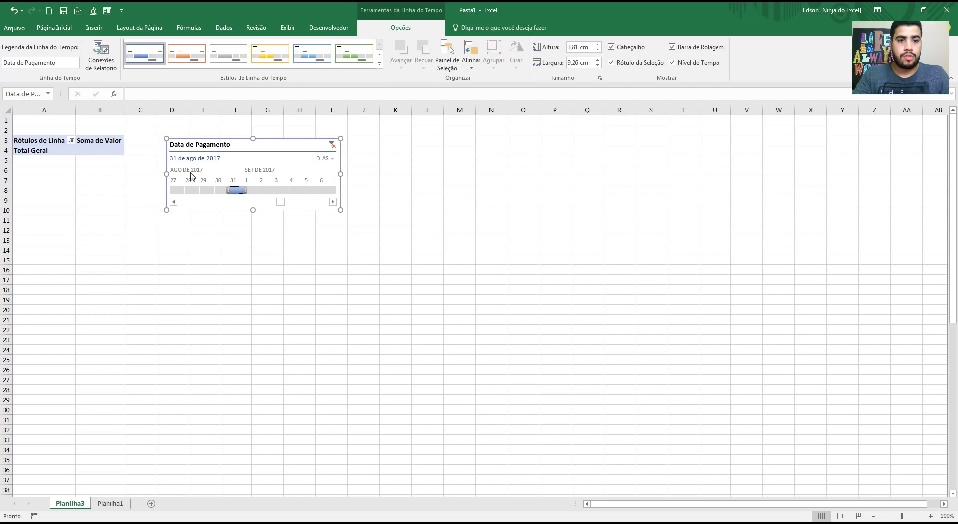
left_click(194, 190)
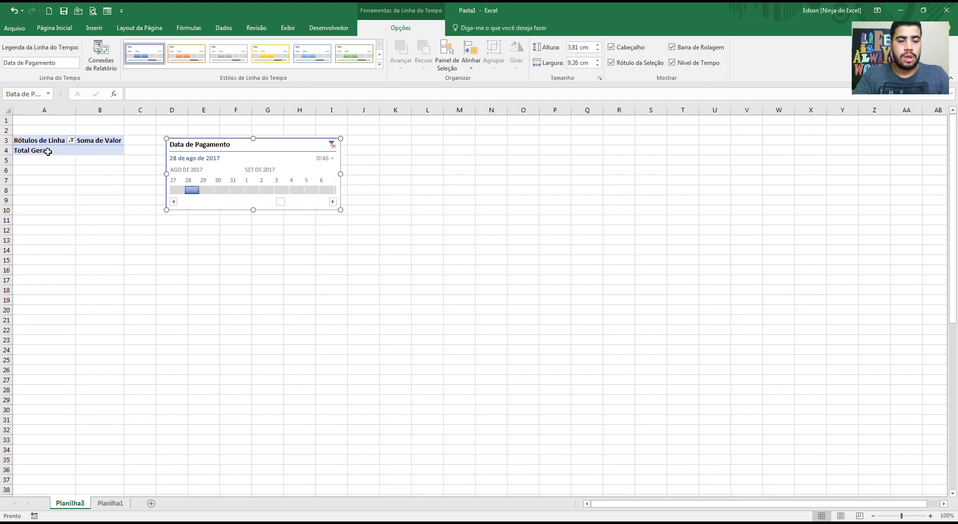
Switch the timeline to TRIMESTRES and filter to T1, then T2 through T3.
left_click(319, 160)
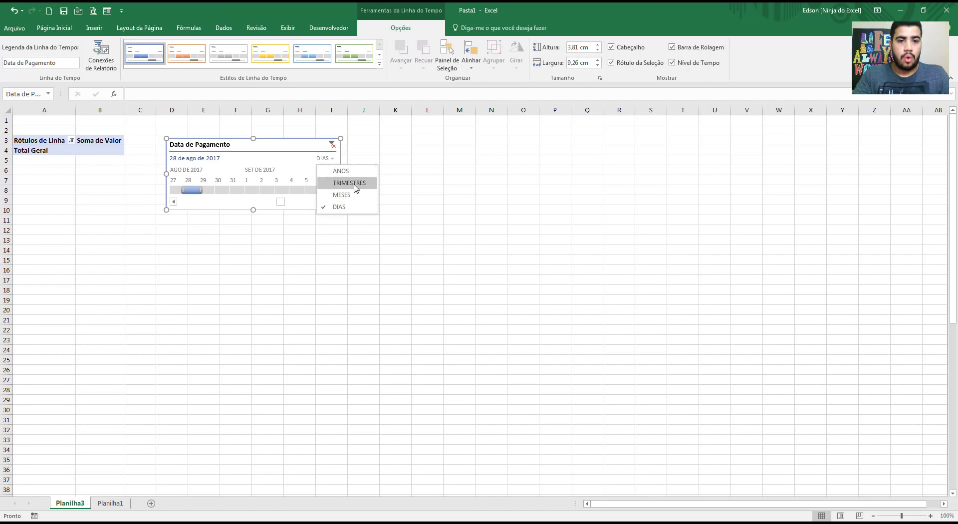
left_click(353, 183)
left_click(178, 190)
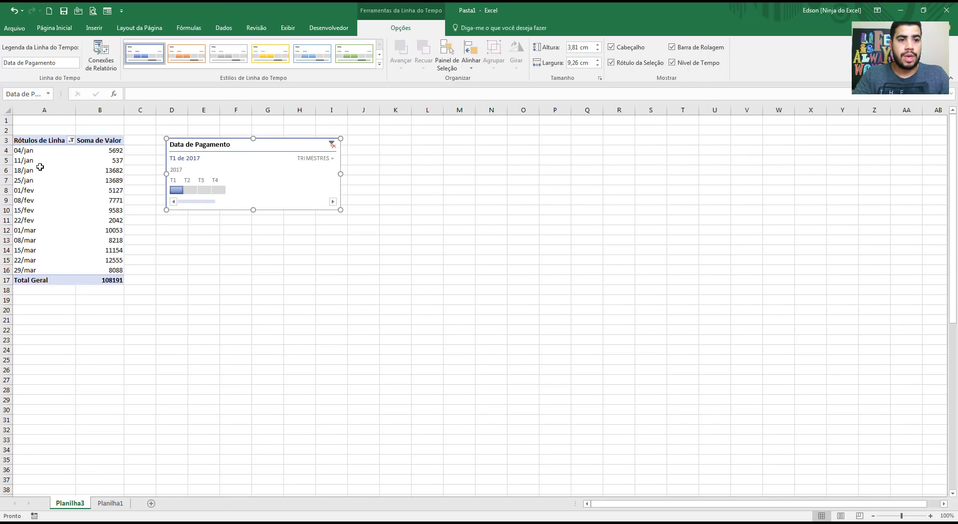
left_click(195, 190)
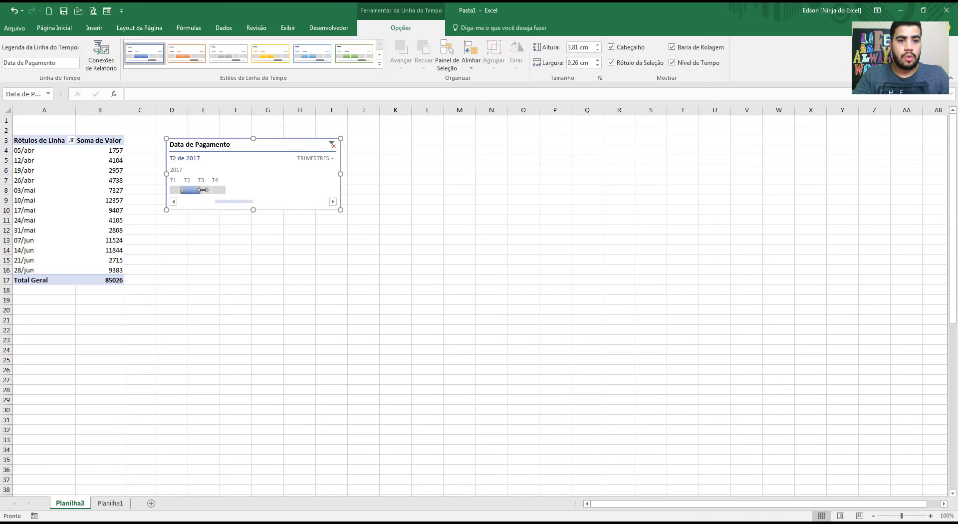
left_click_drag(202, 190, 212, 189)
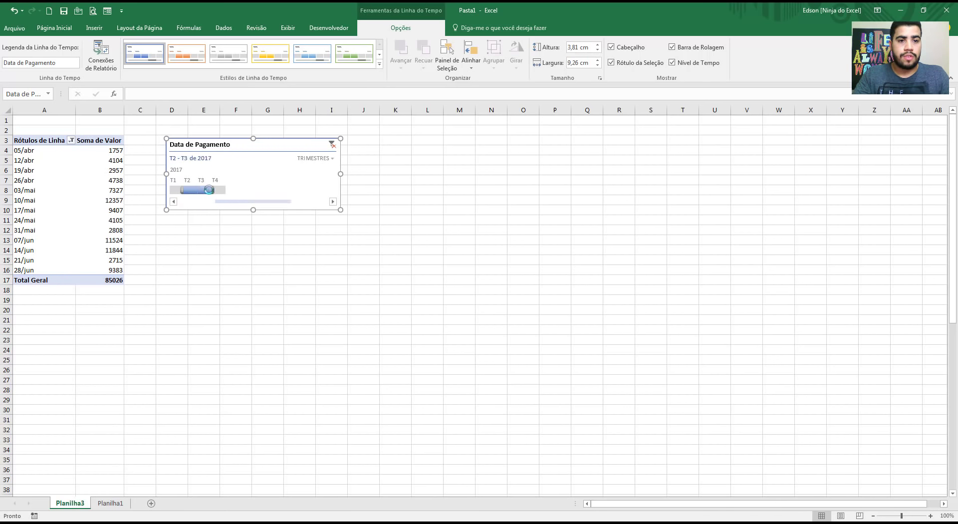
Switch the timeline to ANOS and clear its filter to show all periods.
left_click(316, 158)
left_click(328, 172)
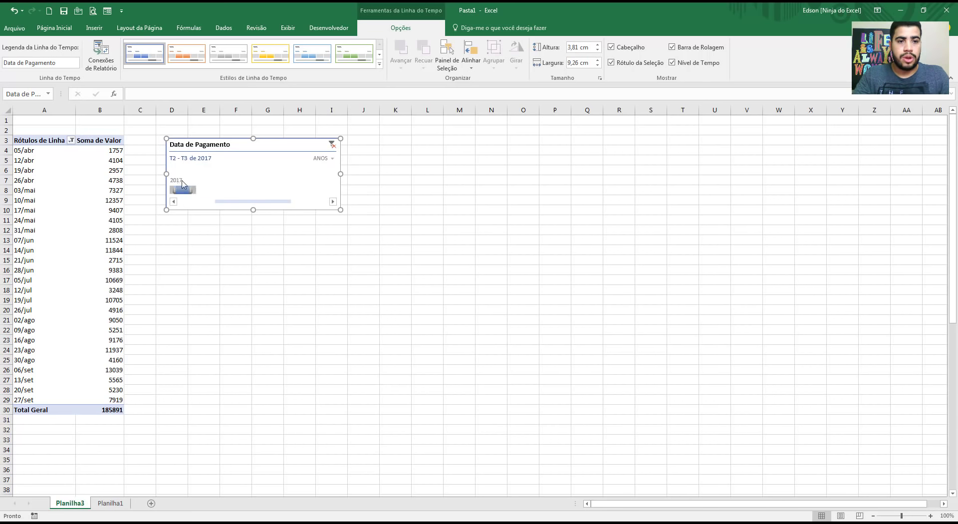
left_click(325, 159)
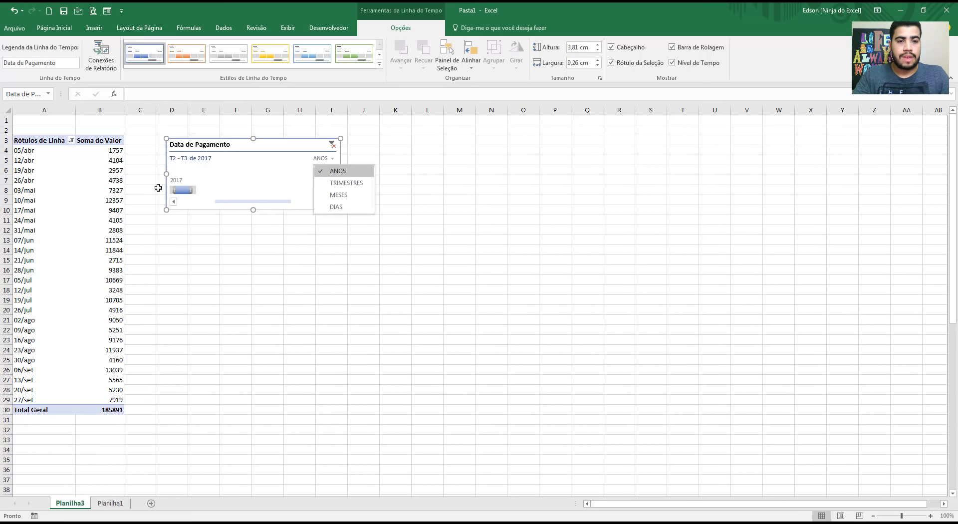
left_click(189, 191)
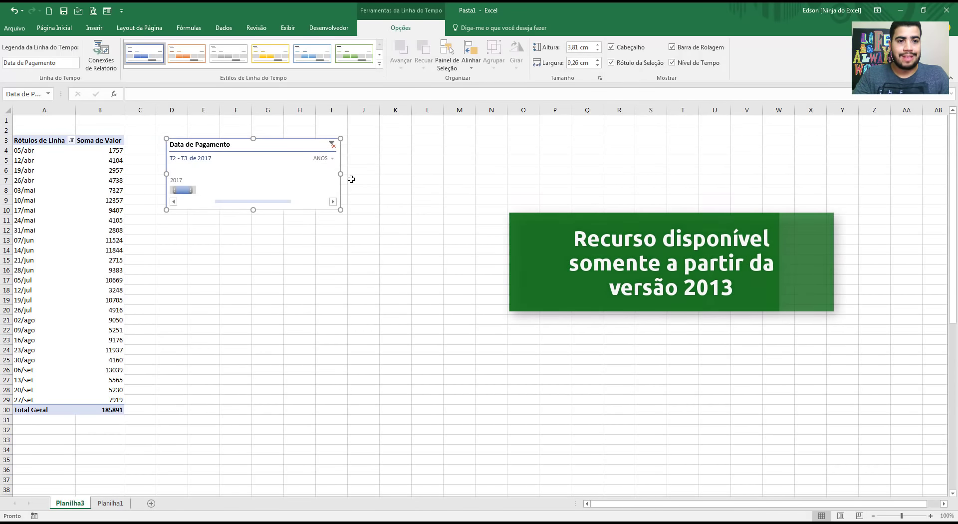
left_click(331, 144)
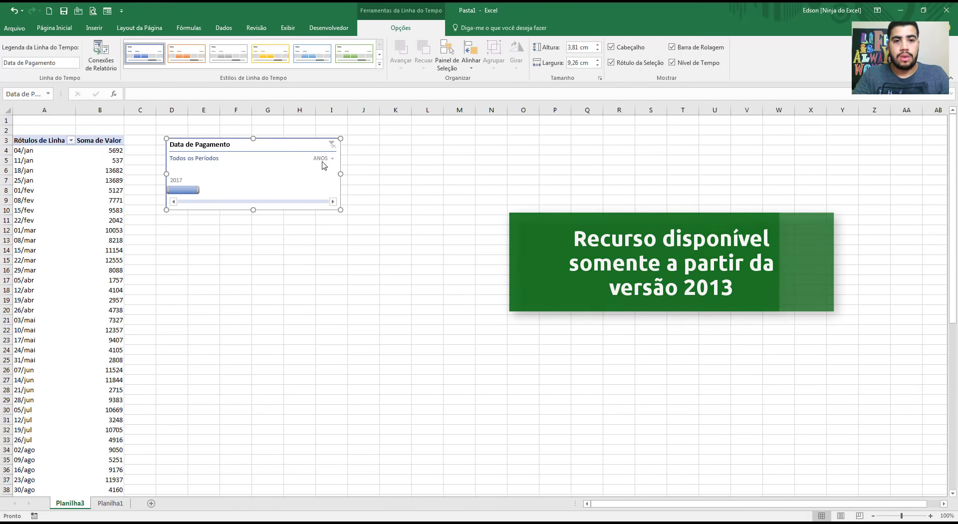
Select cell A3 in the pivot table to show the PivotTable Fields pane.
left_click(87, 160)
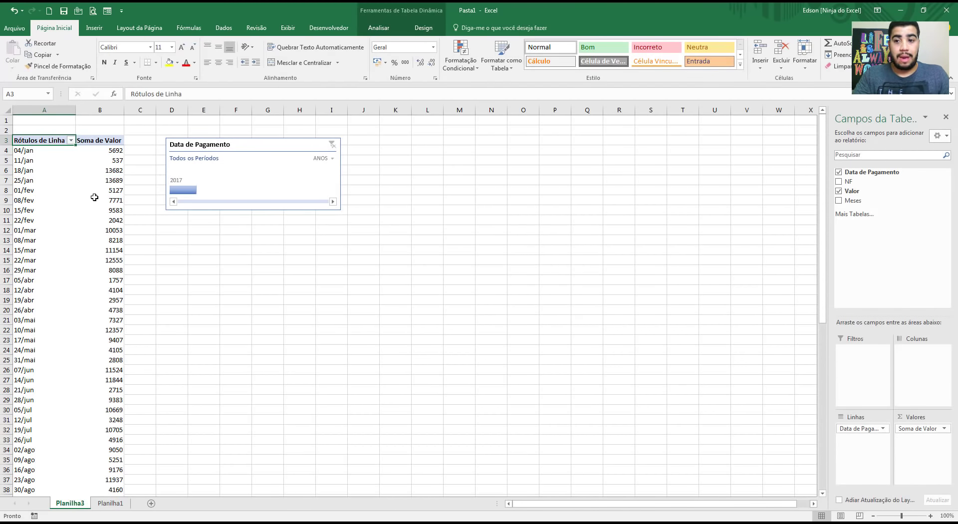